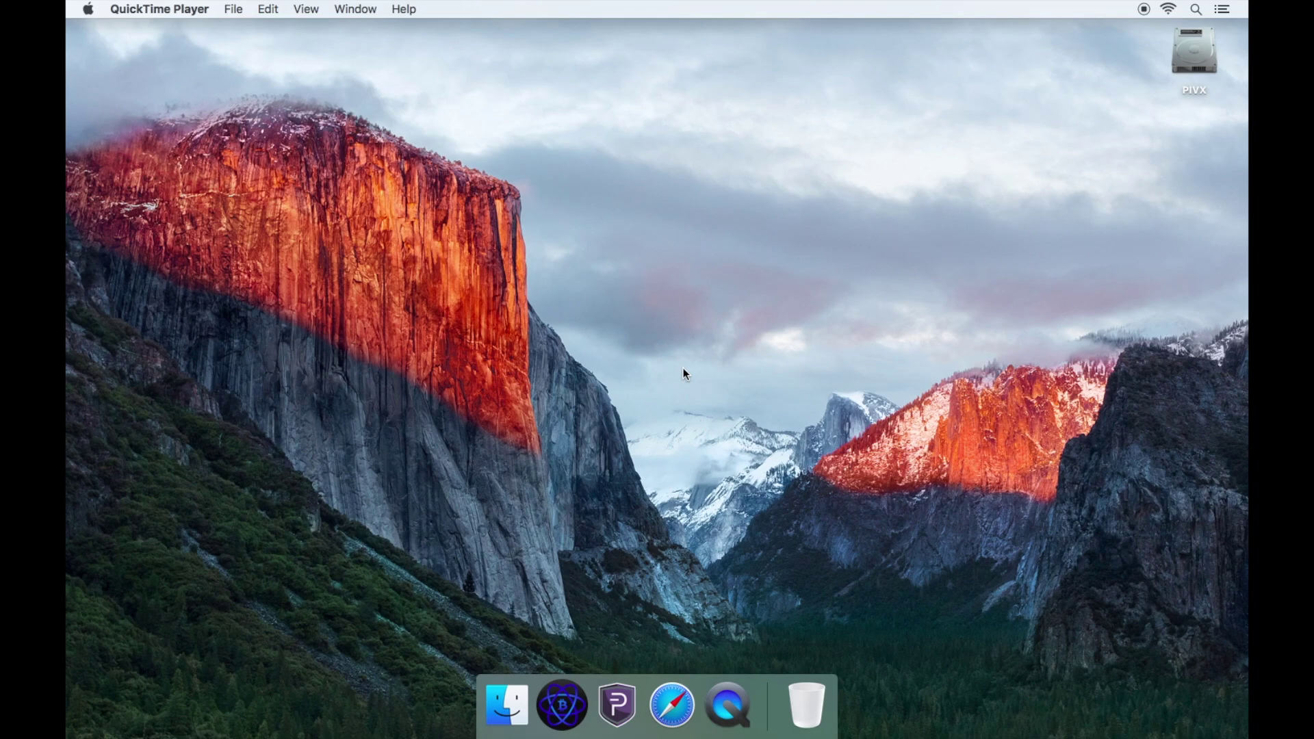
{"action": "left_click", "coordinate": [671, 705]}
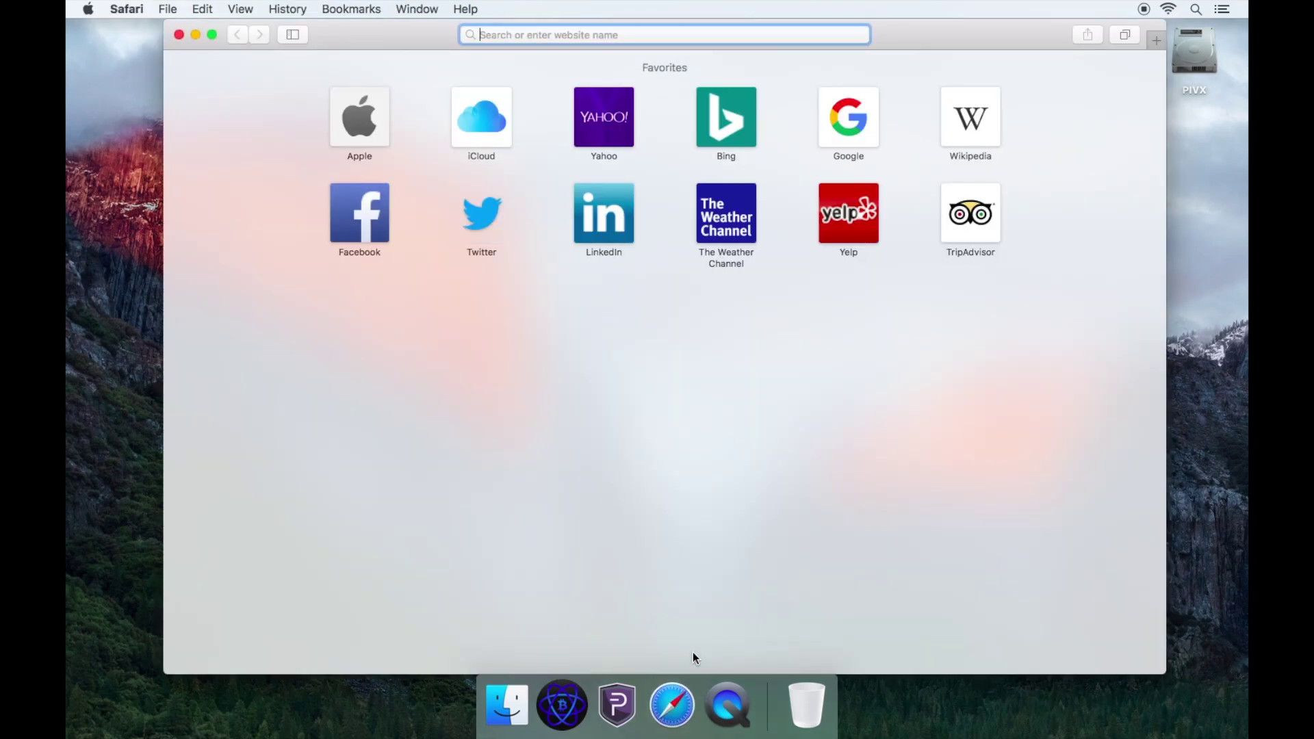
{"action": "type", "text": "www.changelly.com"}
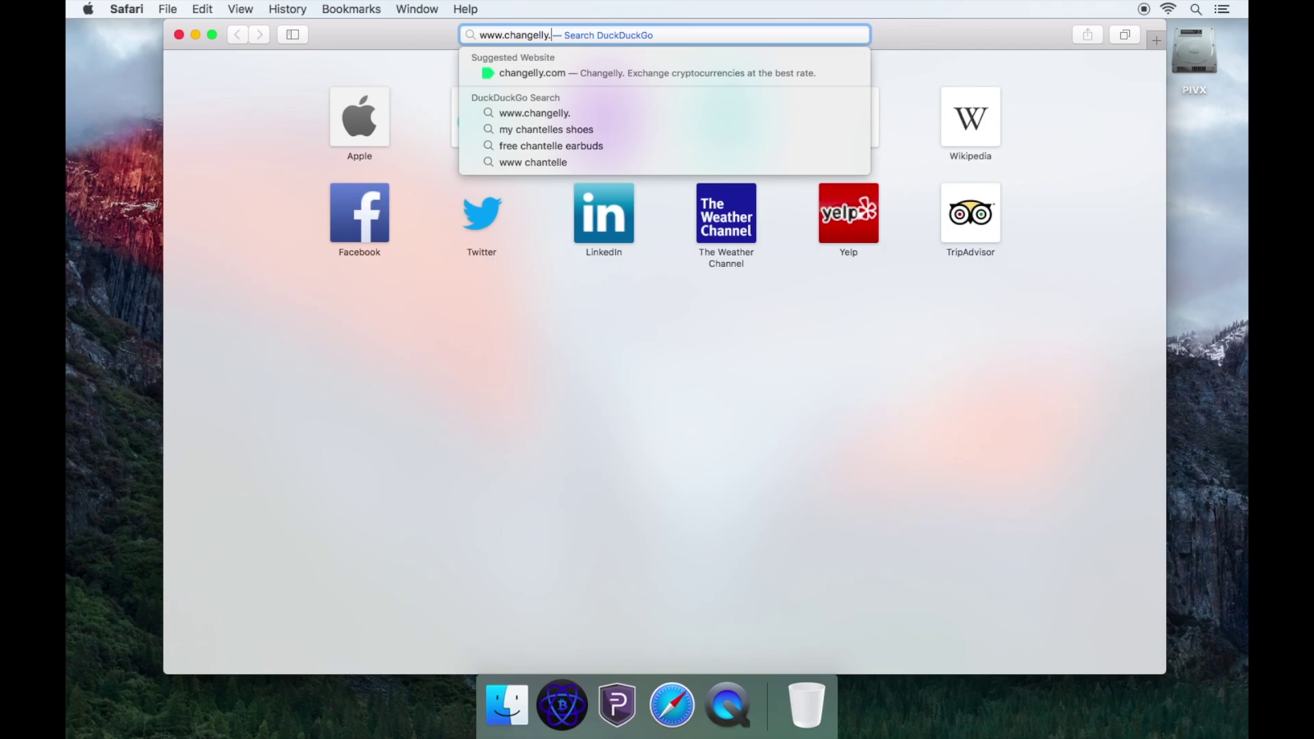
{"action": "key", "text": "Return"}
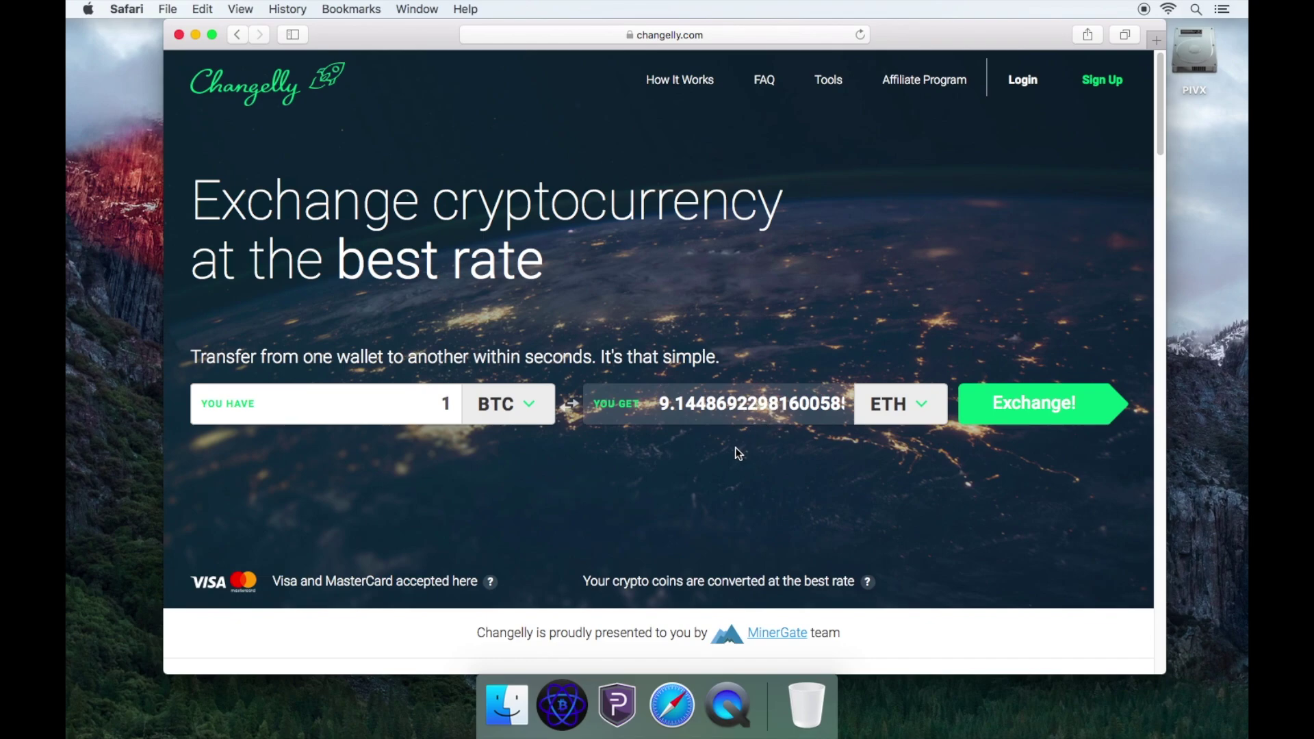
Step: Keep BTC as the coin to send and choose PIVX as the coin to receive
{"action": "left_click", "coordinate": [531, 405]}
{"action": "scroll", "coordinate": [534, 507], "scroll_direction": "down", "scroll_amount": 5}
{"action": "scroll", "coordinate": [531, 507], "scroll_direction": "down", "scroll_amount": 15}
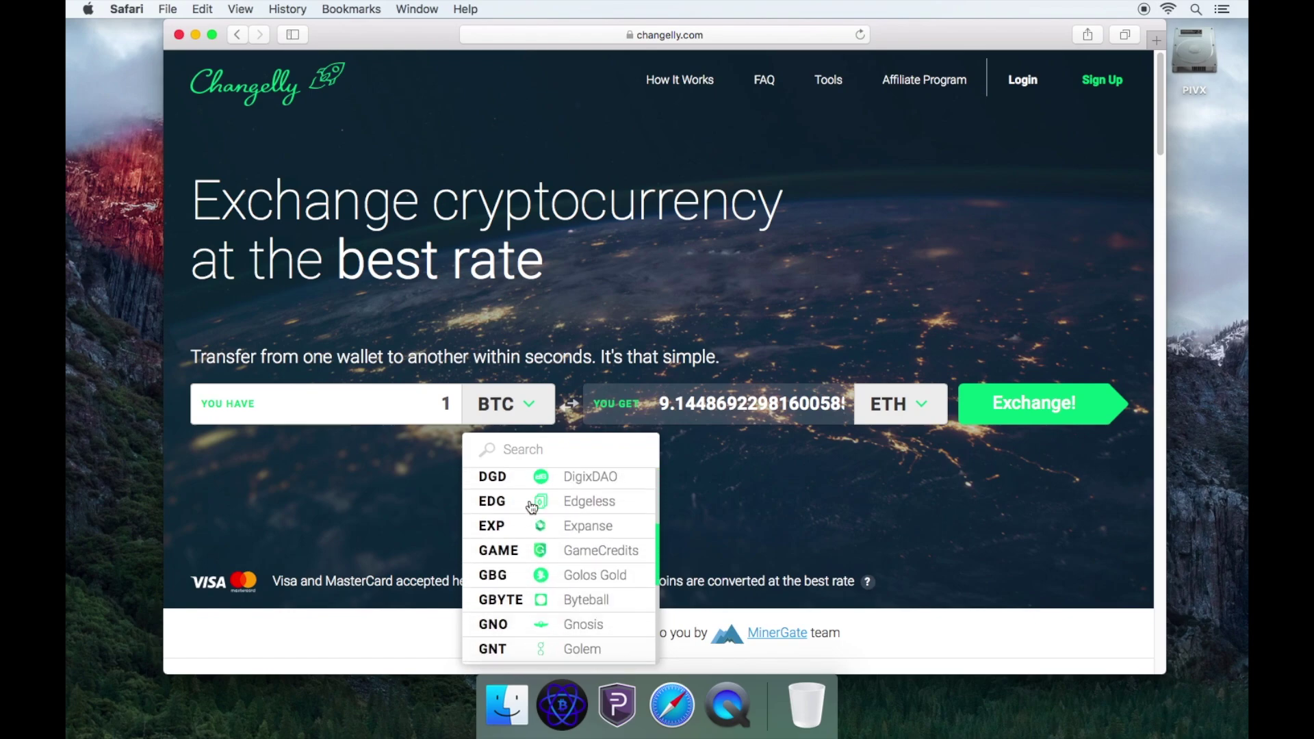
{"action": "scroll", "coordinate": [531, 506], "scroll_direction": "up", "scroll_amount": 20}
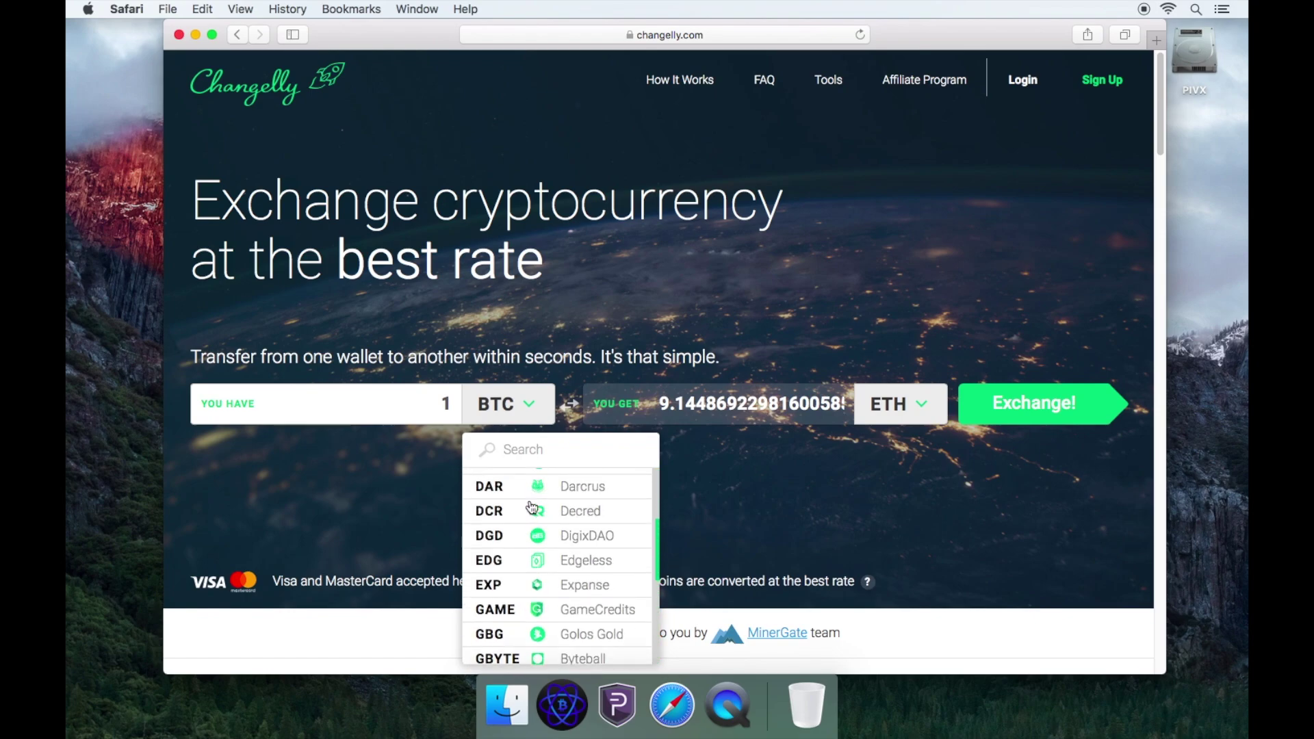
{"action": "left_click", "coordinate": [531, 479]}
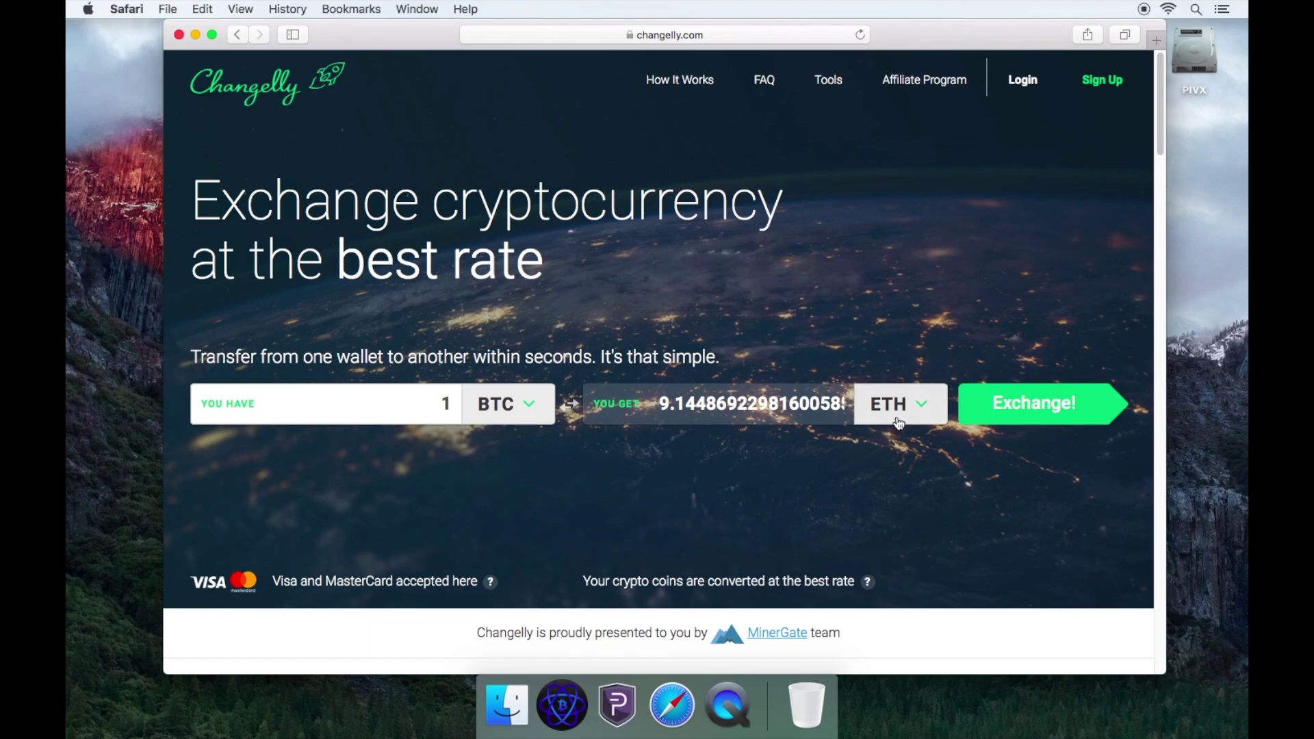
{"action": "left_click", "coordinate": [896, 424]}
{"action": "type", "text": "pi"}
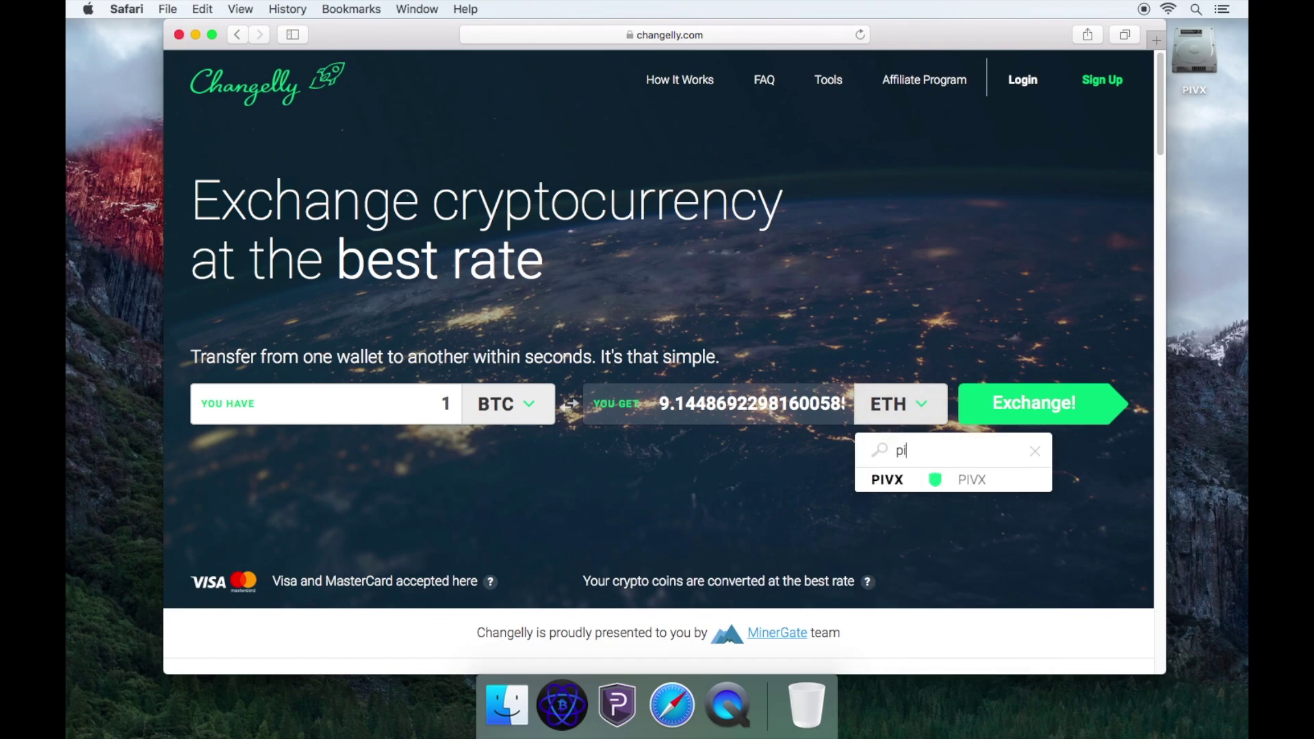
{"action": "left_click", "coordinate": [884, 480]}
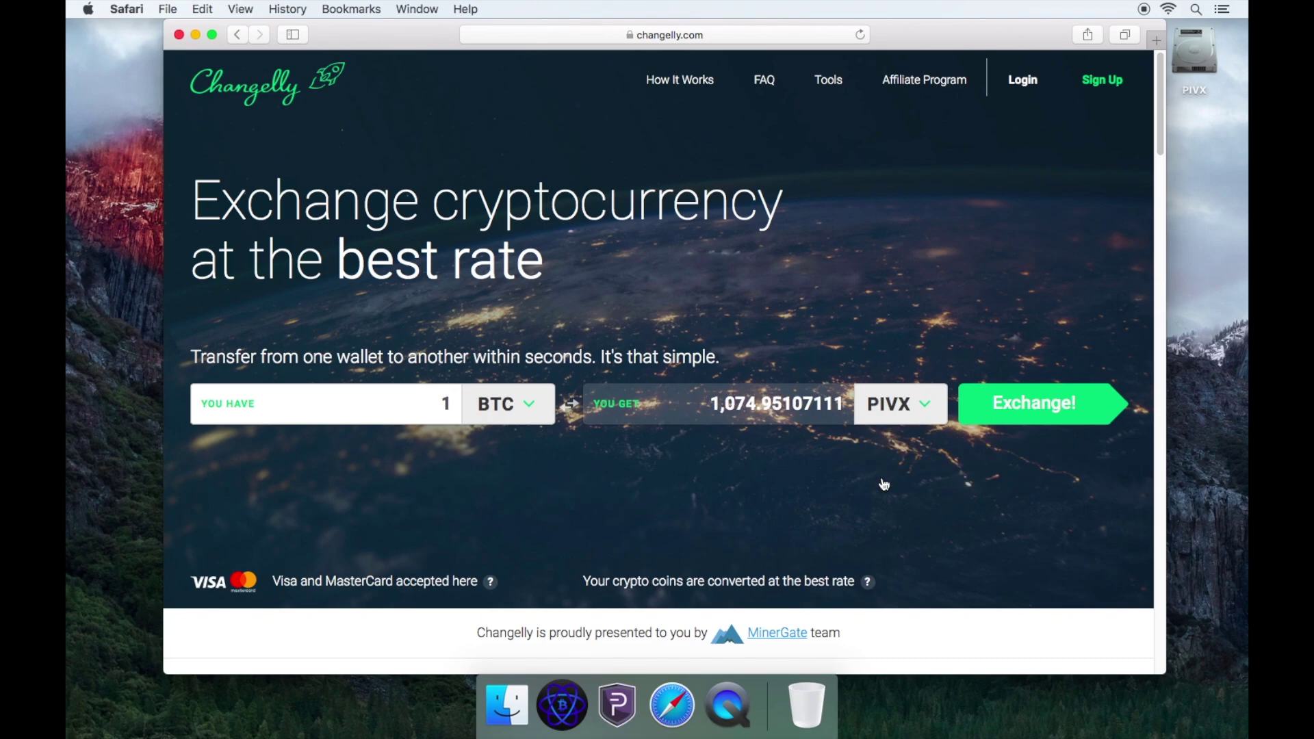
Step: Enter 0.00196907 BTC as the amount to send and submit the exchange
{"action": "left_click", "coordinate": [417, 411]}
{"action": "key", "text": "BackSpace"}
{"action": "type", "text": "0.00196907"}
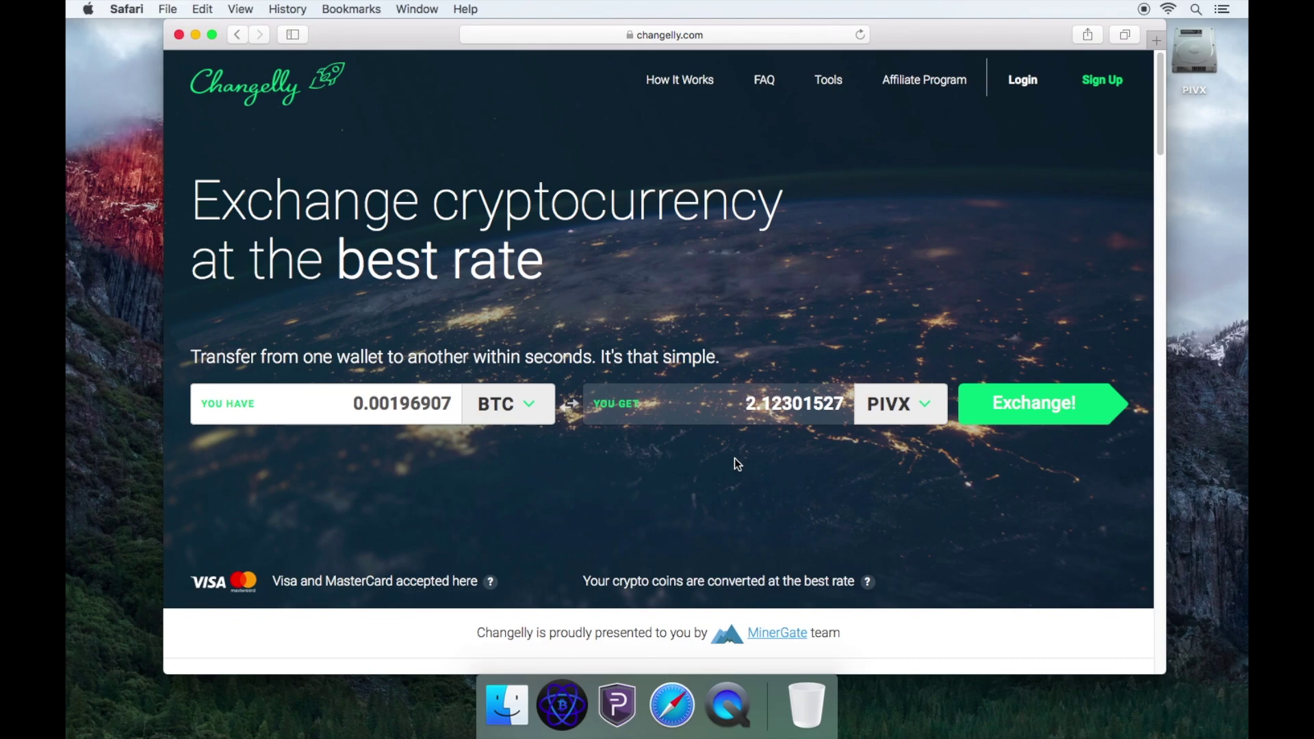
{"action": "left_click", "coordinate": [1013, 422]}
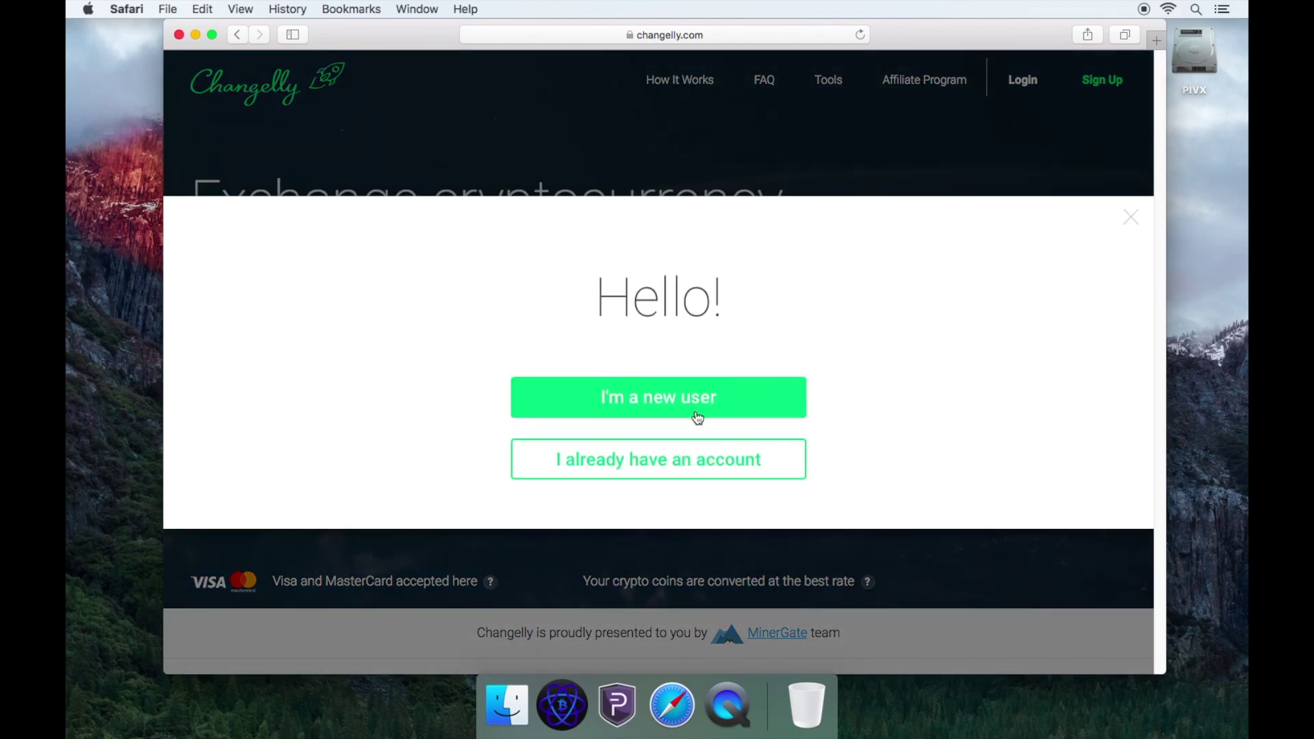
Step: Sign in with the existing account and accept the 0.00196907 BTC to PIVX amounts
{"action": "left_click", "coordinate": [687, 461]}
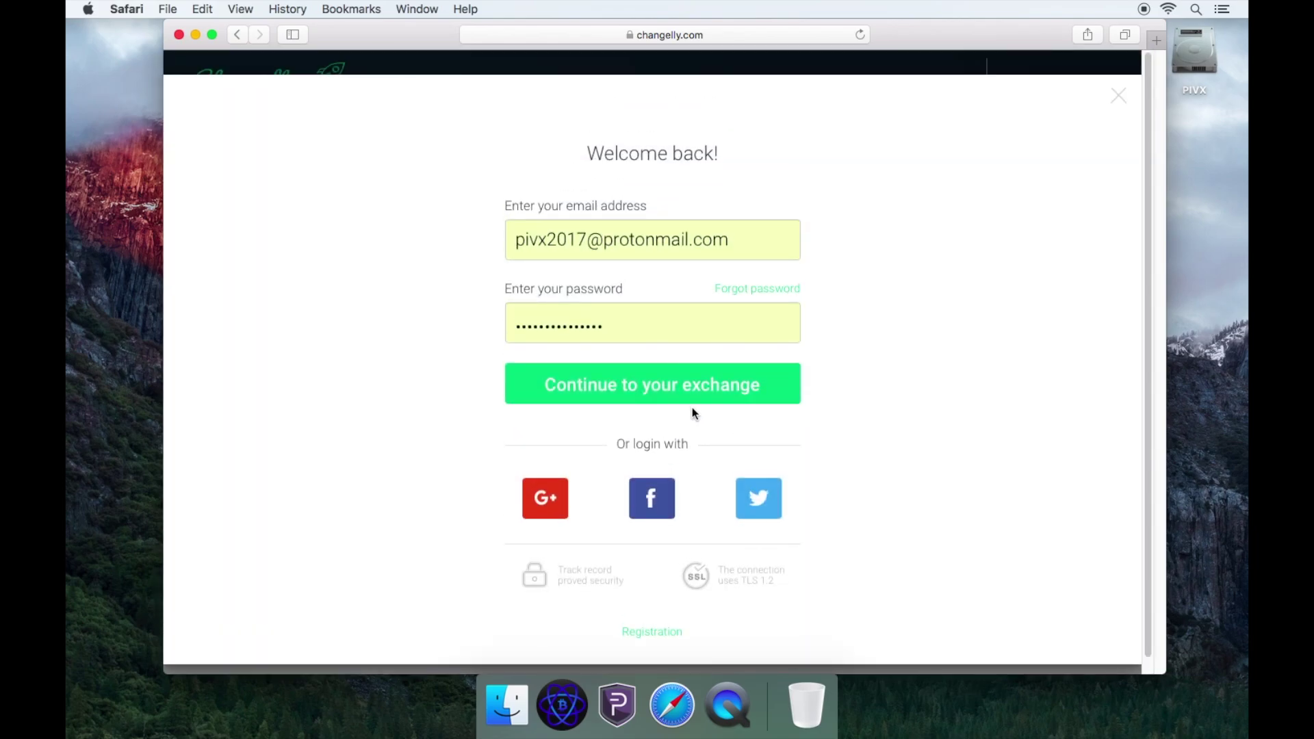
{"action": "left_click", "coordinate": [697, 395]}
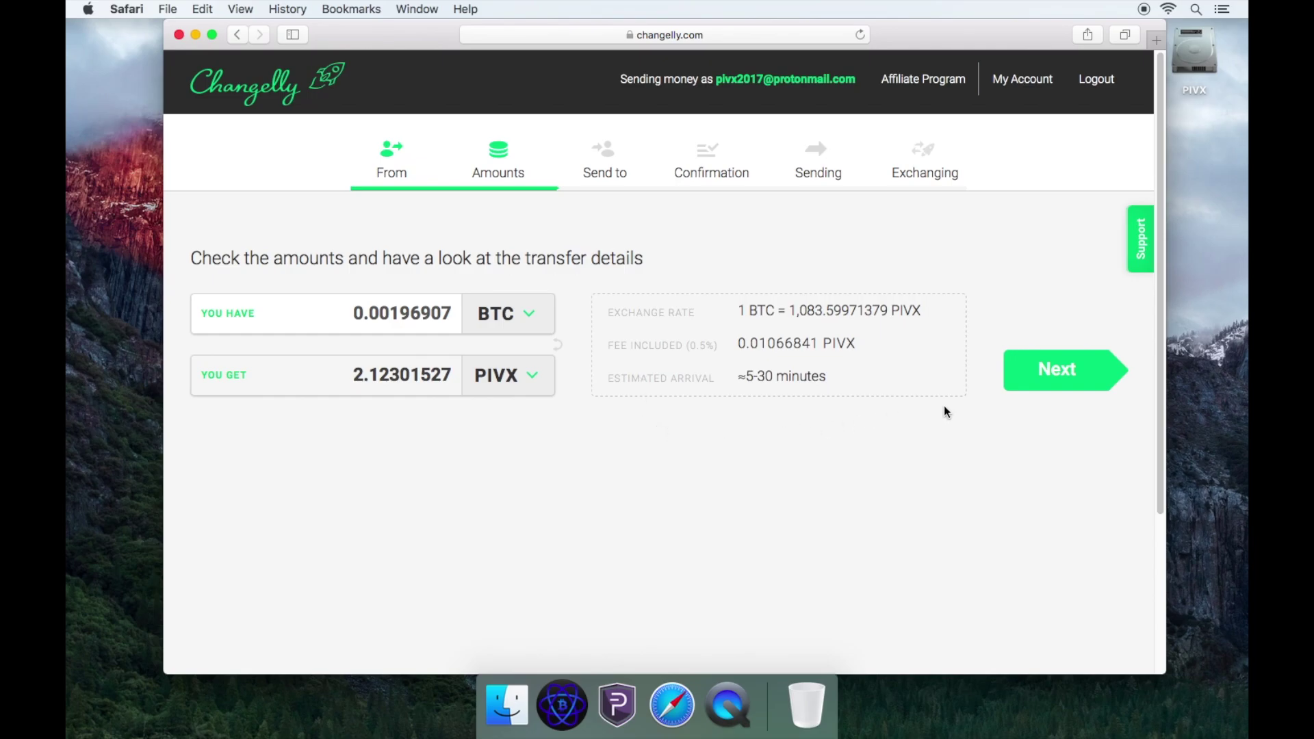
{"action": "left_click", "coordinate": [1045, 378]}
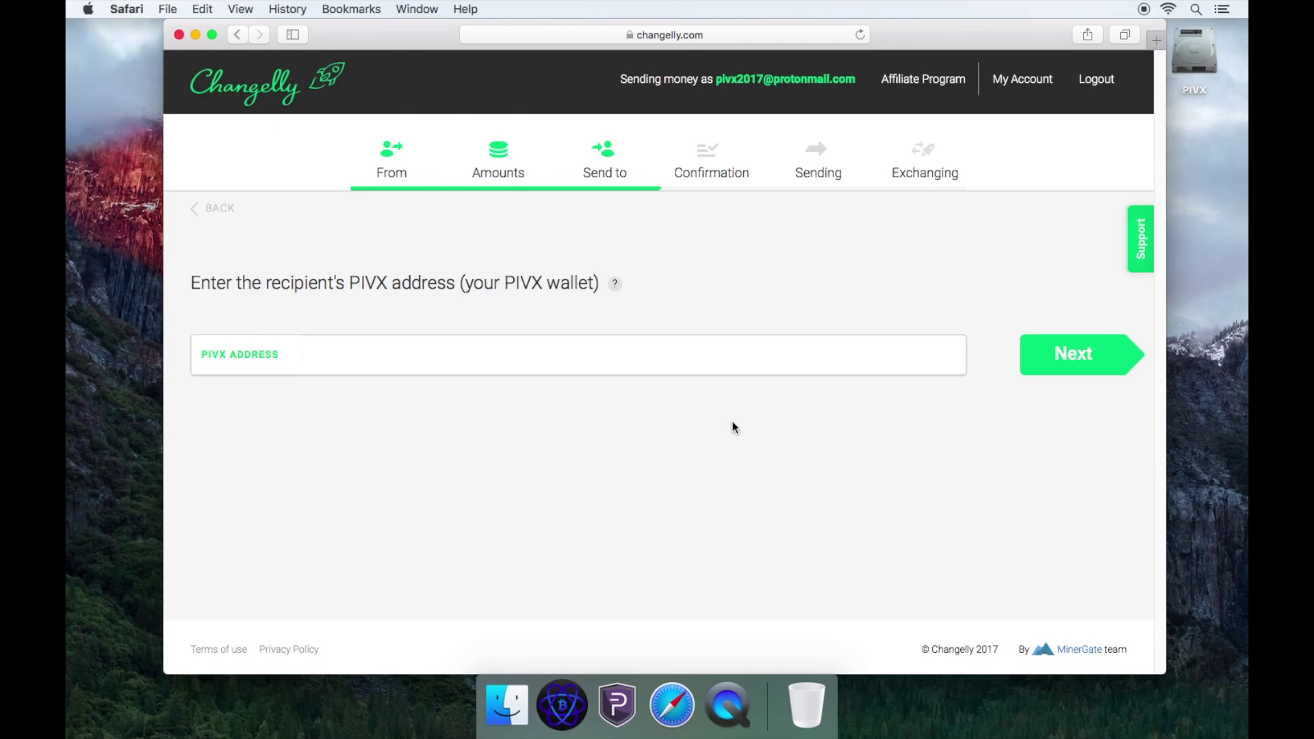
Step: Create a PIVX Core payment request labelled CHANGELLY.COM and copy its receiving address
{"action": "left_click", "coordinate": [617, 708]}
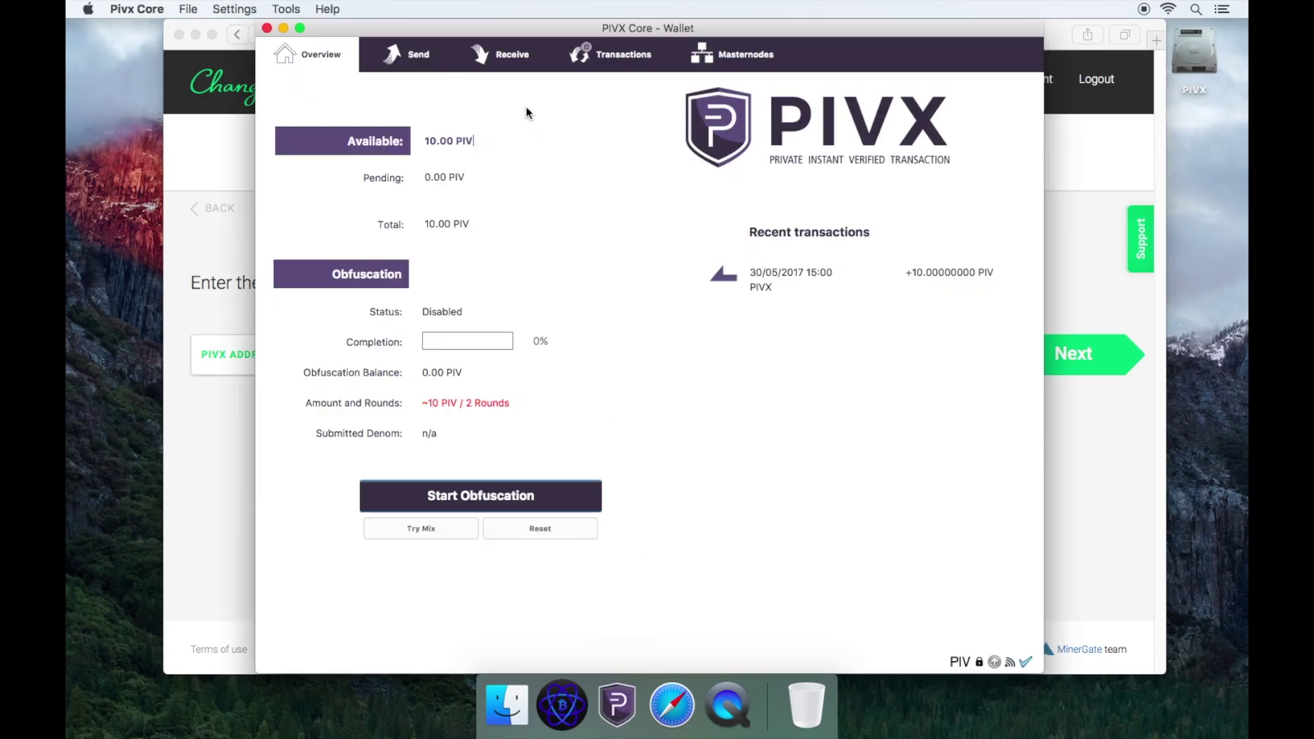
{"action": "left_click", "coordinate": [512, 59]}
{"action": "type", "text": "CHANGELLY.COM"}
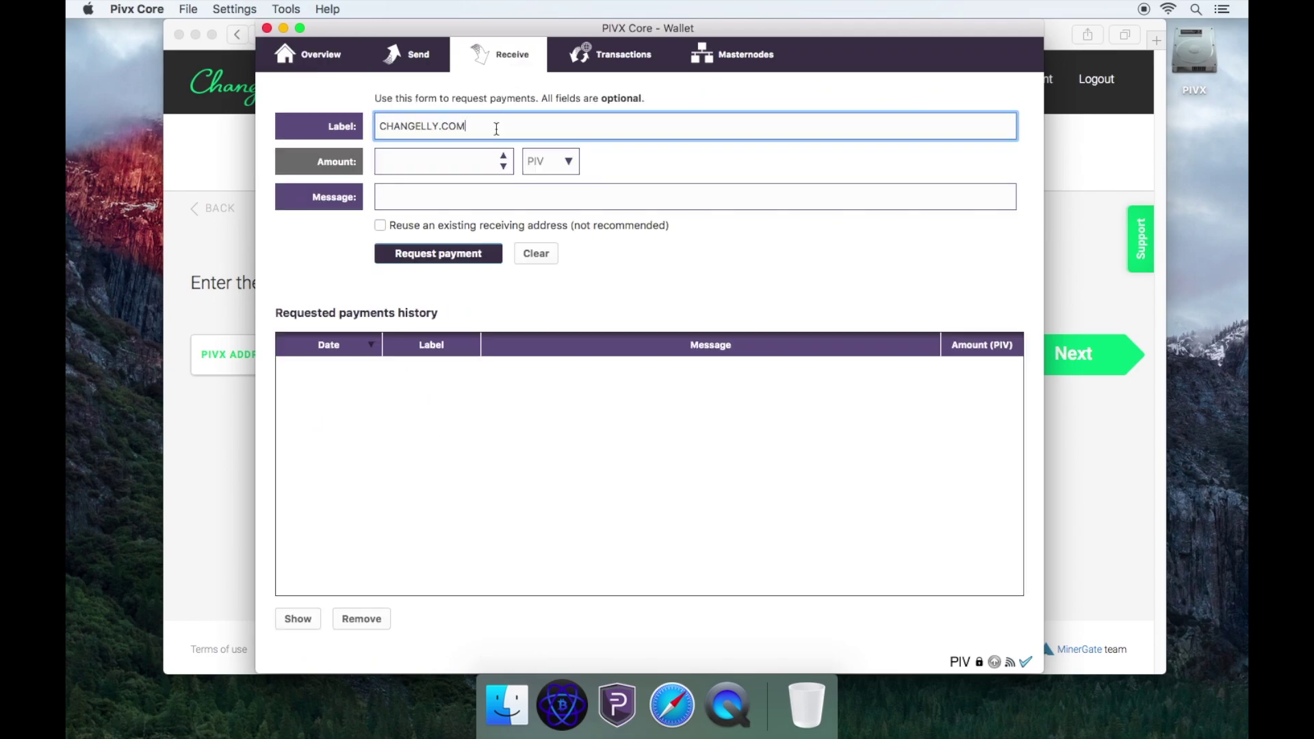
{"action": "key", "text": "Return"}
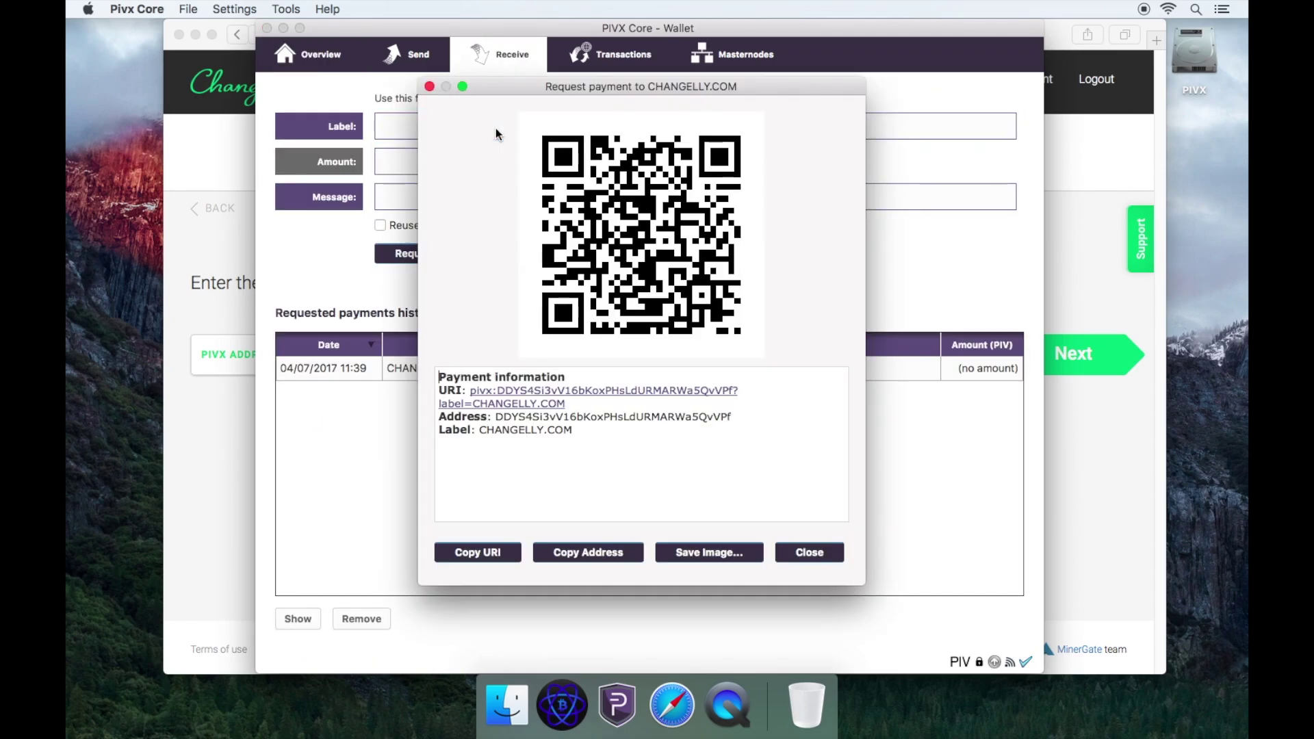
{"action": "left_click", "coordinate": [565, 552]}
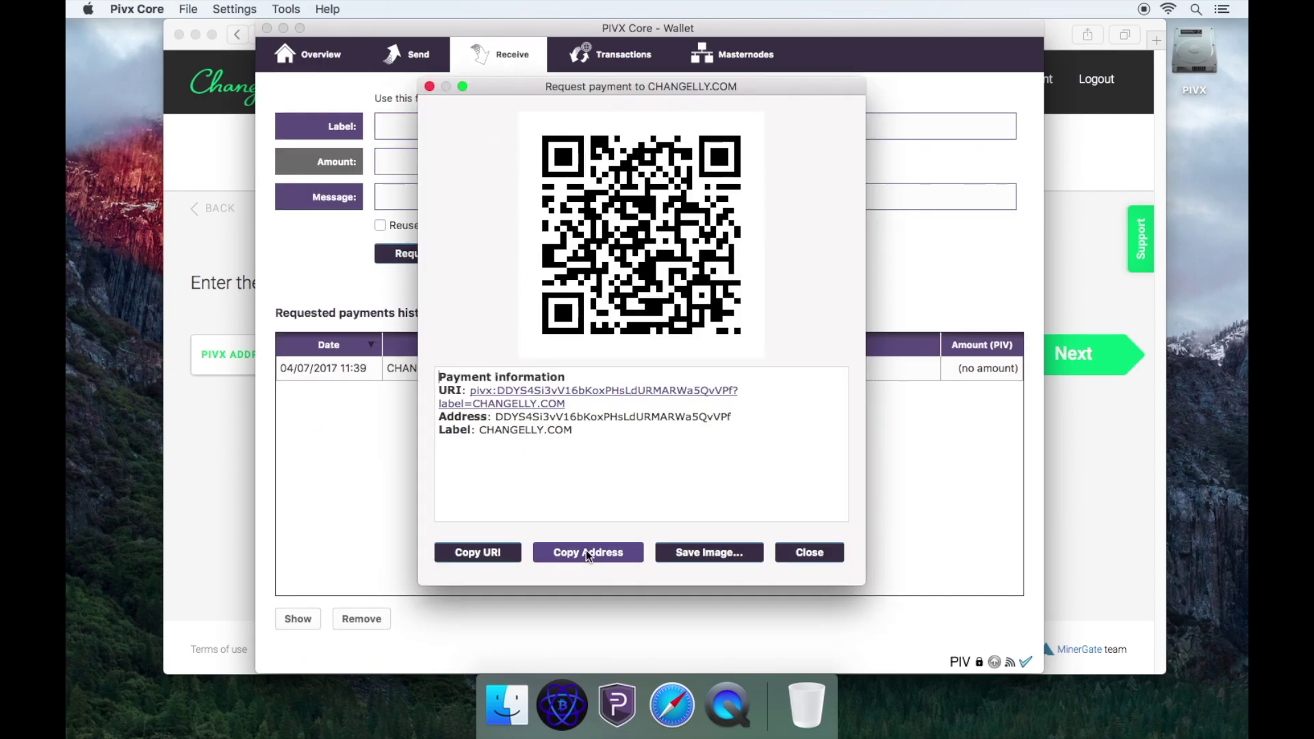
{"action": "left_click", "coordinate": [1112, 516]}
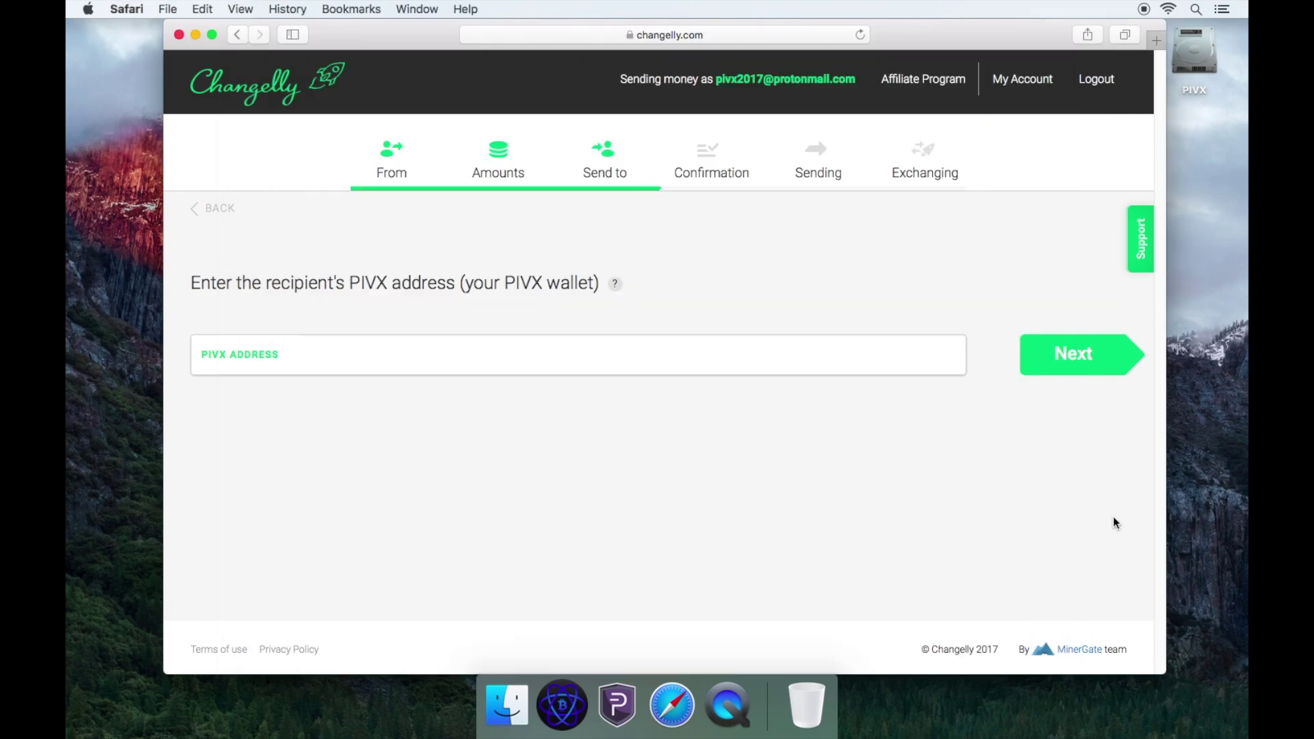
Step: Paste the copied PIVX address as the recipient and continue to the confirmation step
{"action": "right_click", "coordinate": [642, 358]}
{"action": "left_click", "coordinate": [669, 396]}
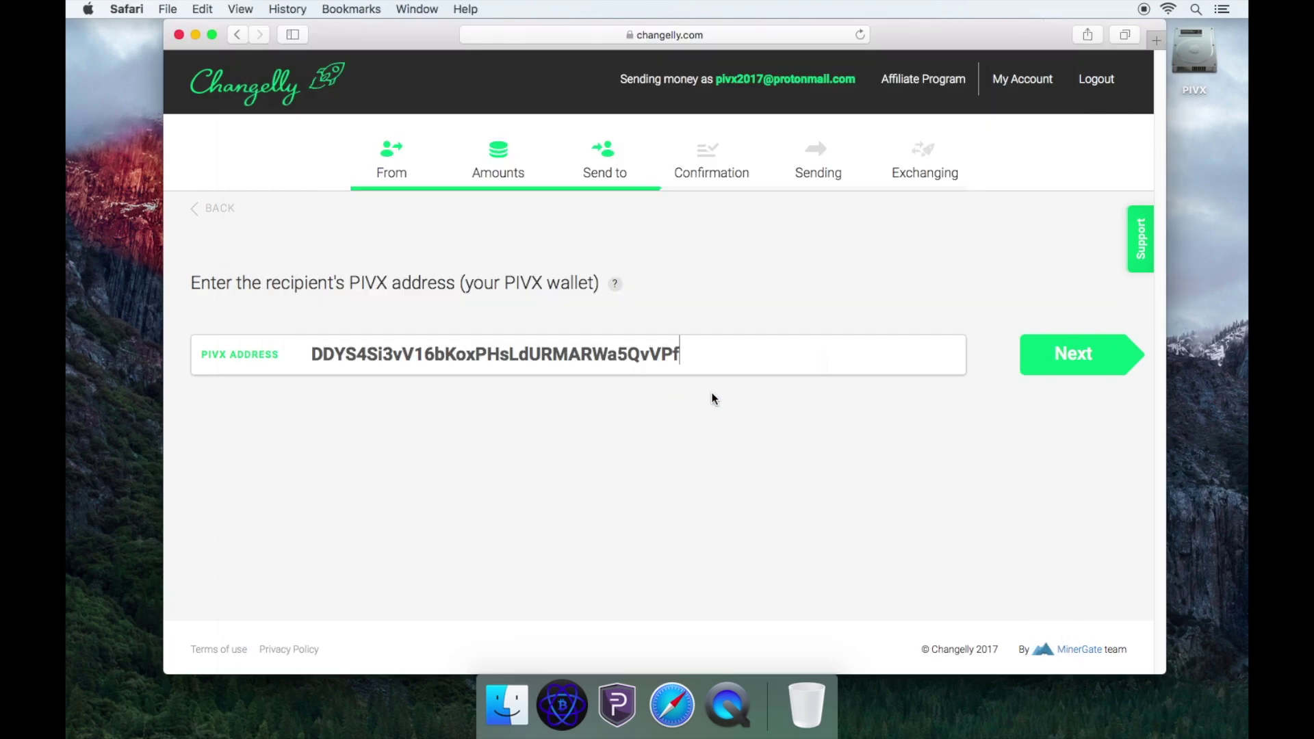
{"action": "left_click", "coordinate": [1069, 370]}
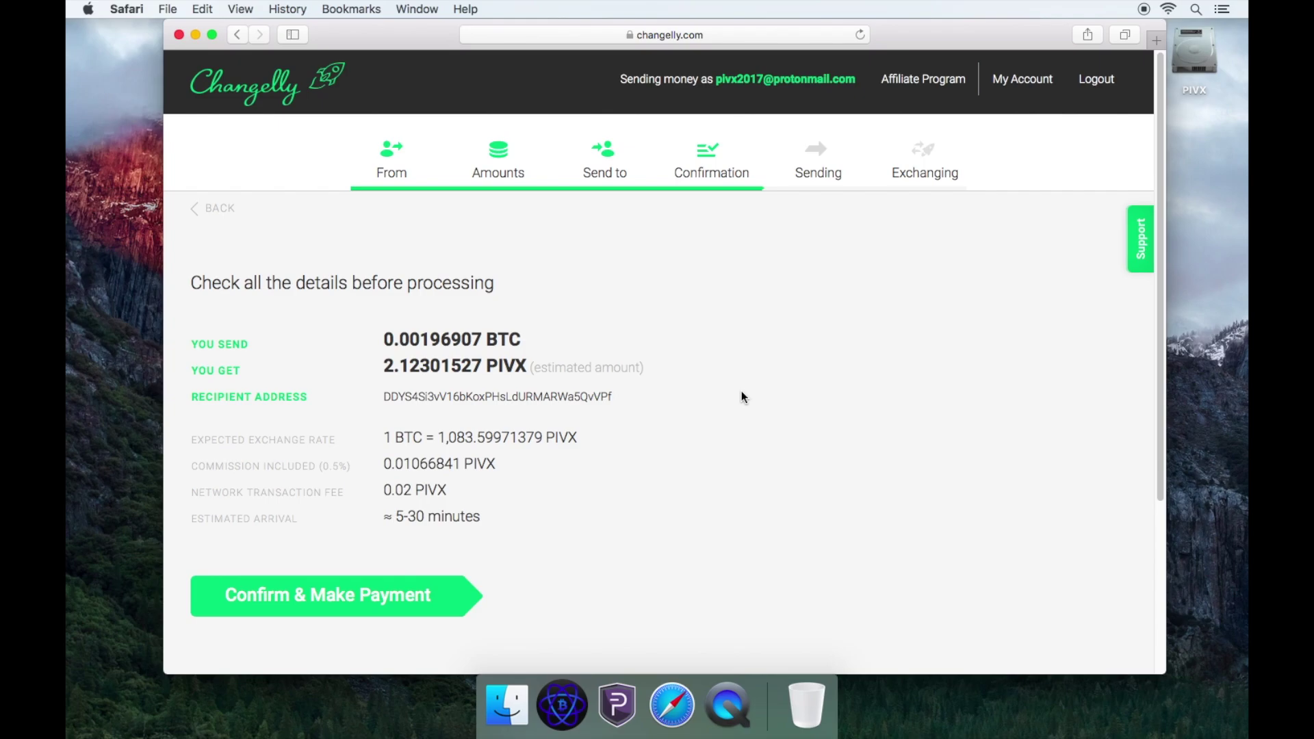
Step: Confirm the exchange, copy the BTC deposit address, and launch Electrum
{"action": "left_click", "coordinate": [406, 593]}
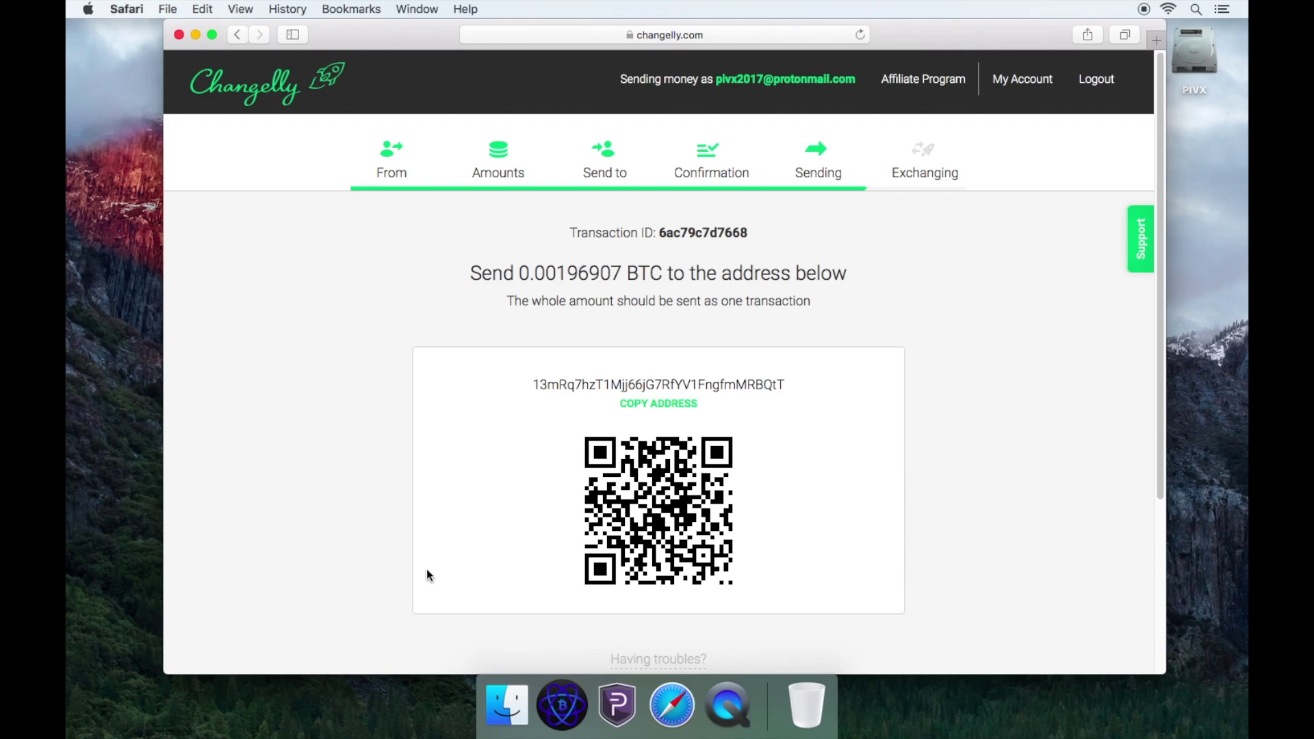
{"action": "left_click", "coordinate": [645, 406]}
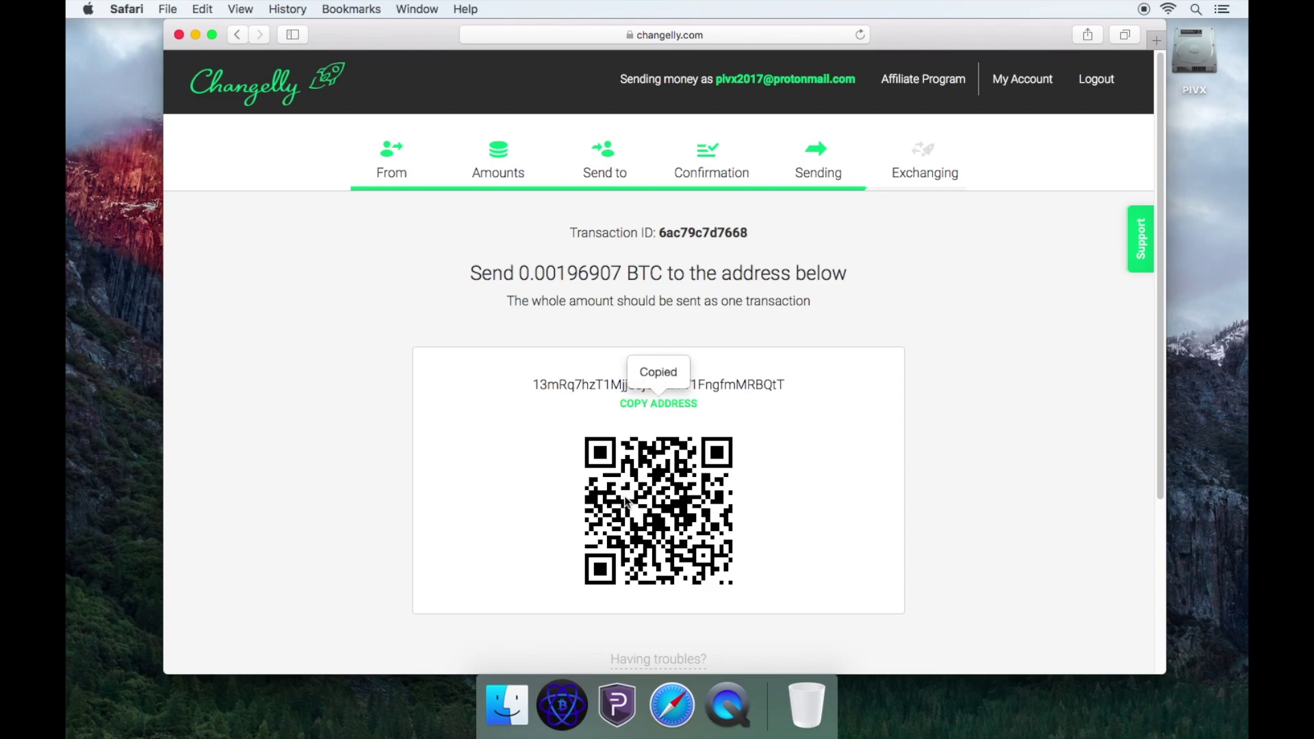
{"action": "left_click", "coordinate": [583, 683]}
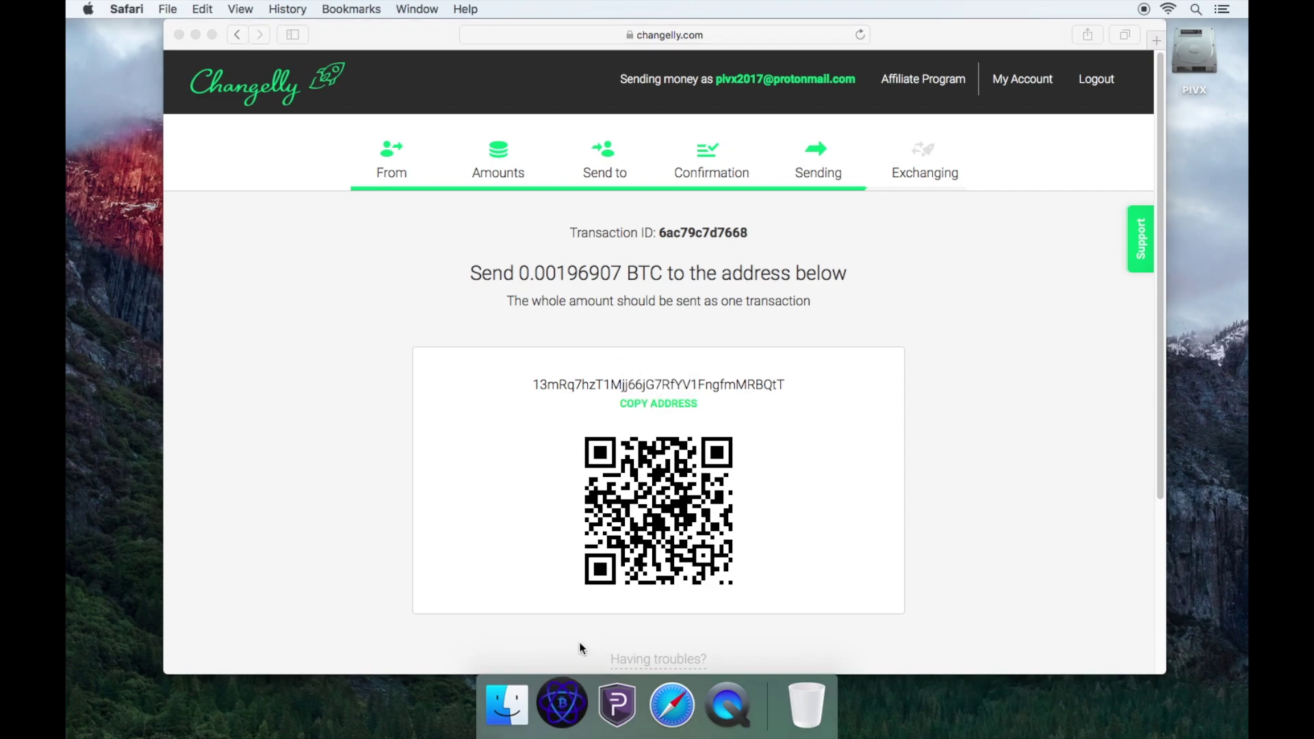
Step: Unlock Electrum and paste the Changelly deposit address as the payment recipient
{"action": "type", "text": "••••"}
{"action": "key", "text": "Return"}
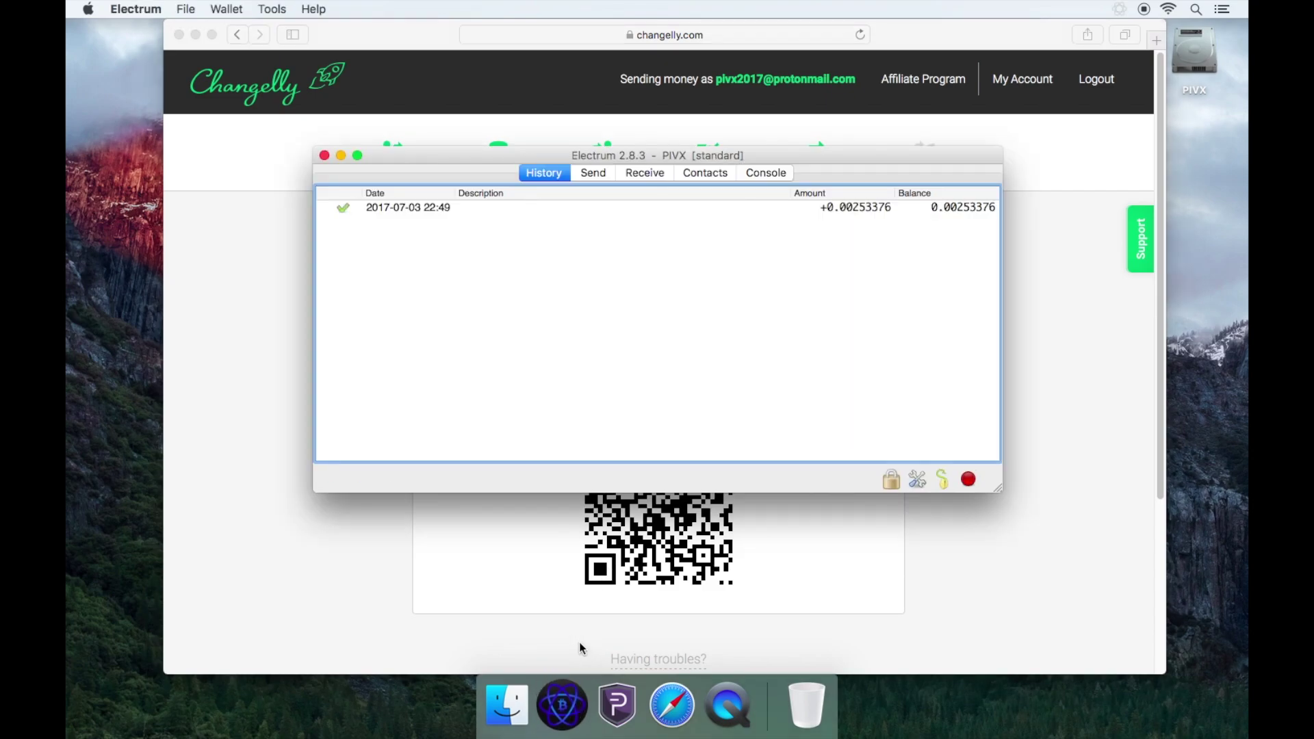
{"action": "left_click", "coordinate": [595, 173]}
{"action": "right_click", "coordinate": [574, 207]}
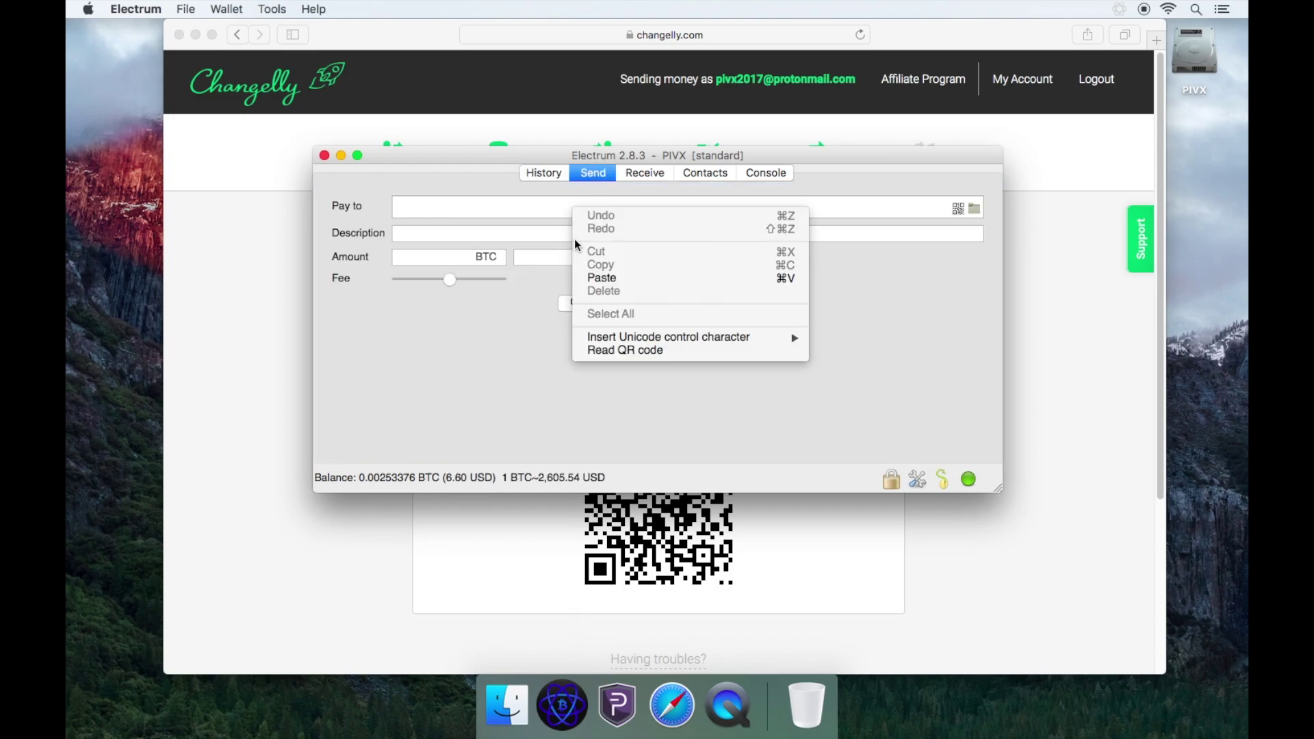
{"action": "left_click", "coordinate": [585, 278]}
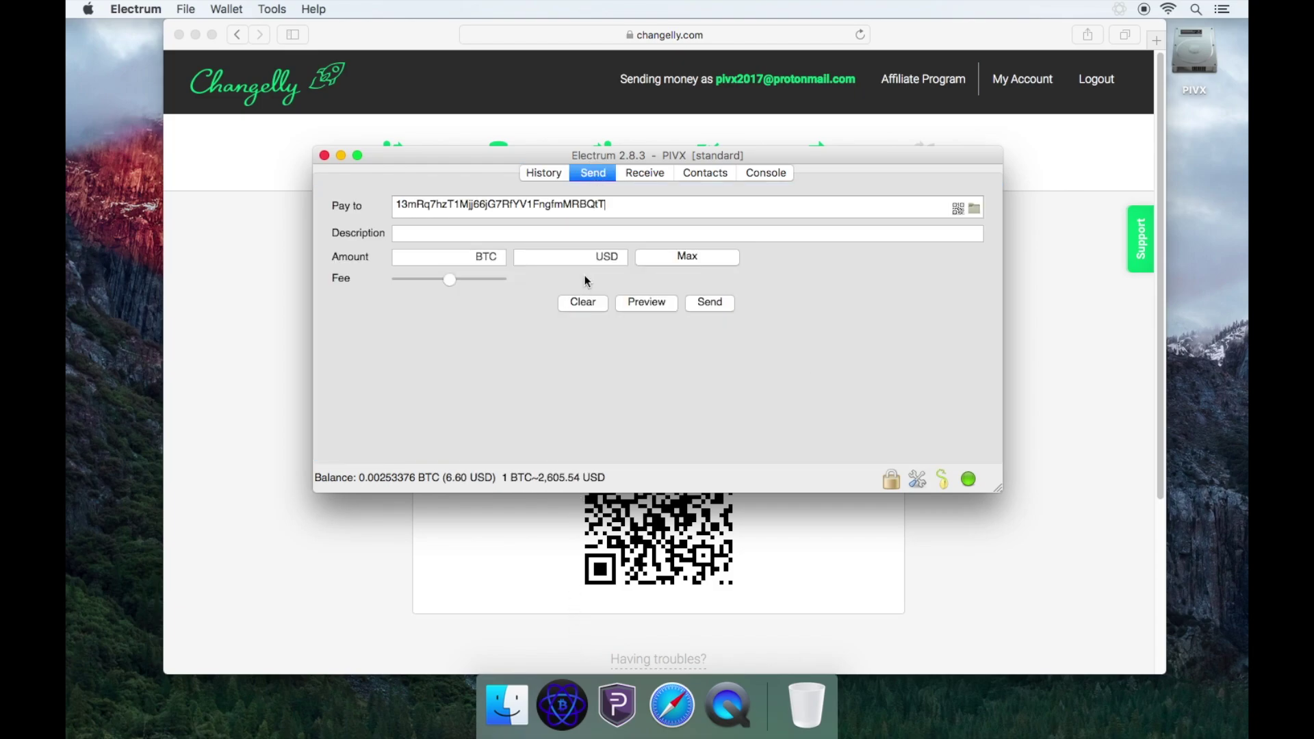
Step: Send the maximum amount of 0.00196907 BTC, authorising with the wallet password, then minimize Electrum
{"action": "left_click", "coordinate": [445, 257]}
{"action": "type", "text": "0"}
{"action": "left_click", "coordinate": [716, 258]}
{"action": "left_click", "coordinate": [709, 303]}
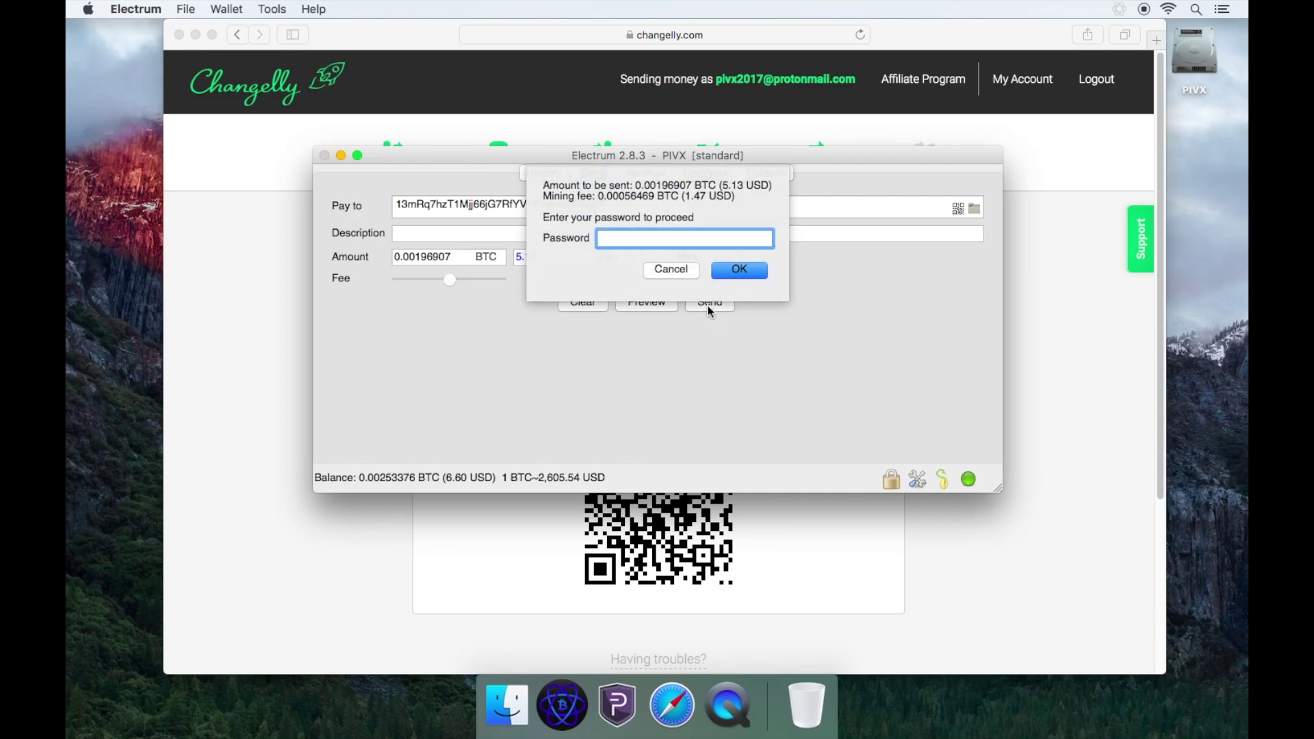
{"action": "type", "text": "••••"}
{"action": "left_click", "coordinate": [733, 273]}
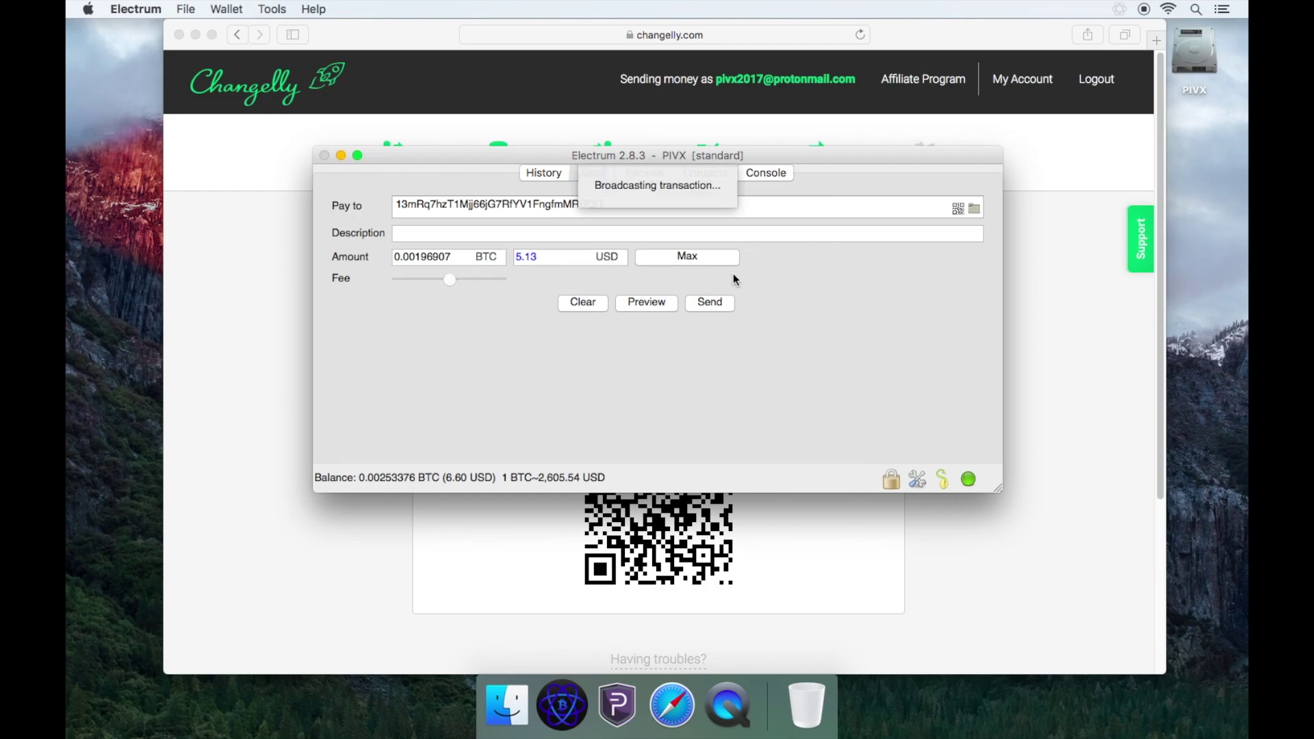
{"action": "left_click", "coordinate": [832, 249]}
{"action": "left_click", "coordinate": [341, 155]}
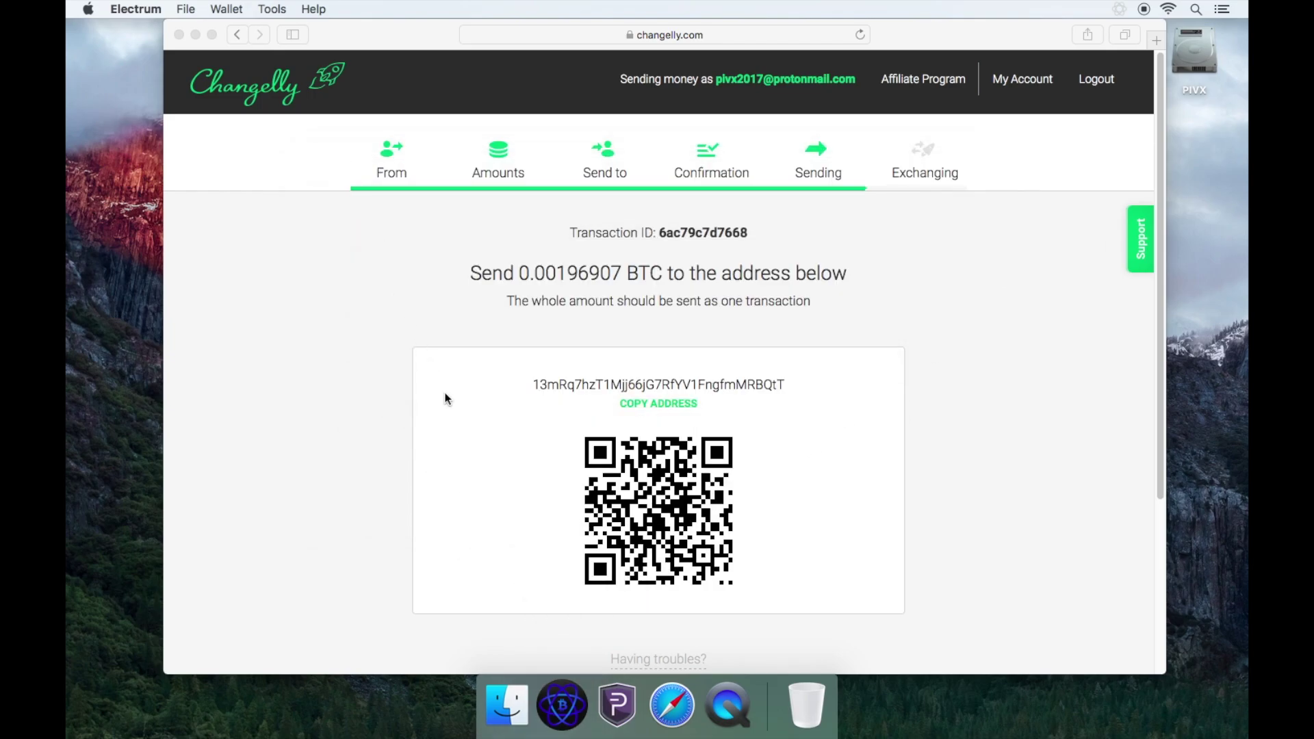
Step: Wait for the exchange to complete, review the receipt's PIVX output, then hide Safari
{"action": "left_click", "coordinate": [512, 432]}
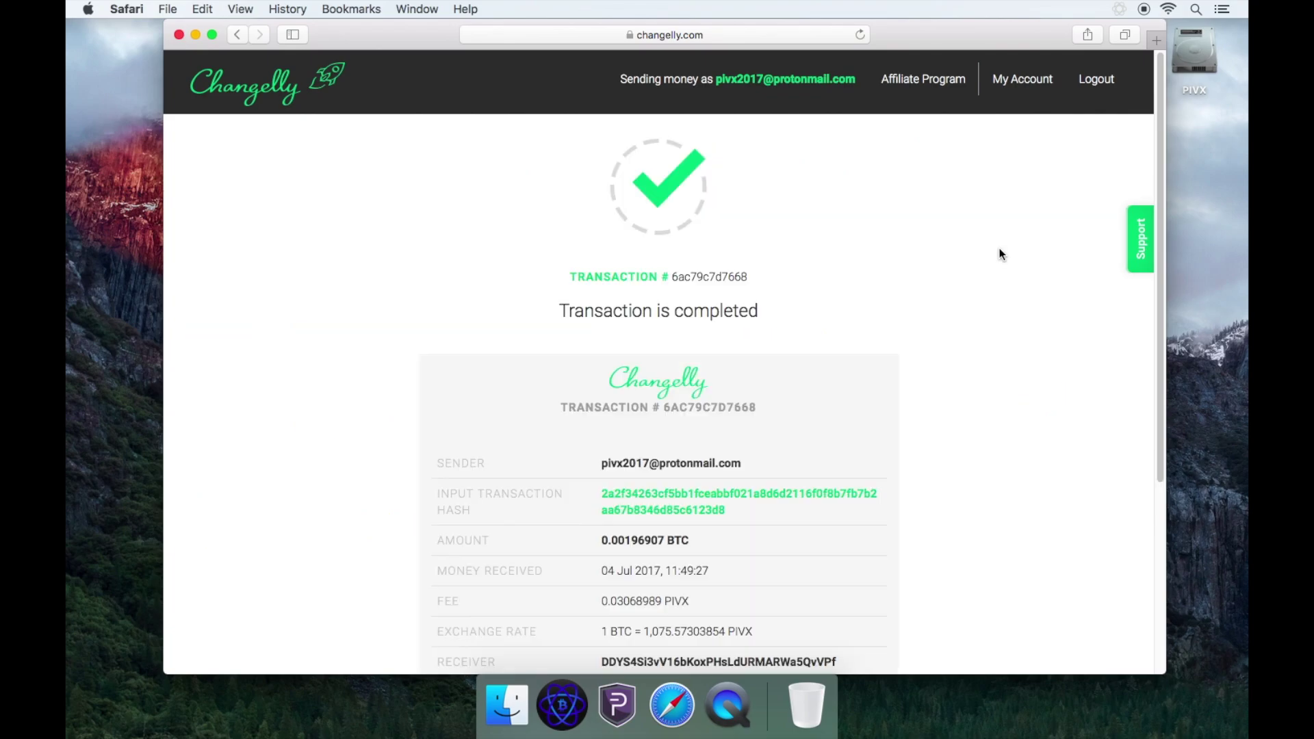
{"action": "scroll", "coordinate": [999, 250], "scroll_direction": "down", "scroll_amount": 5}
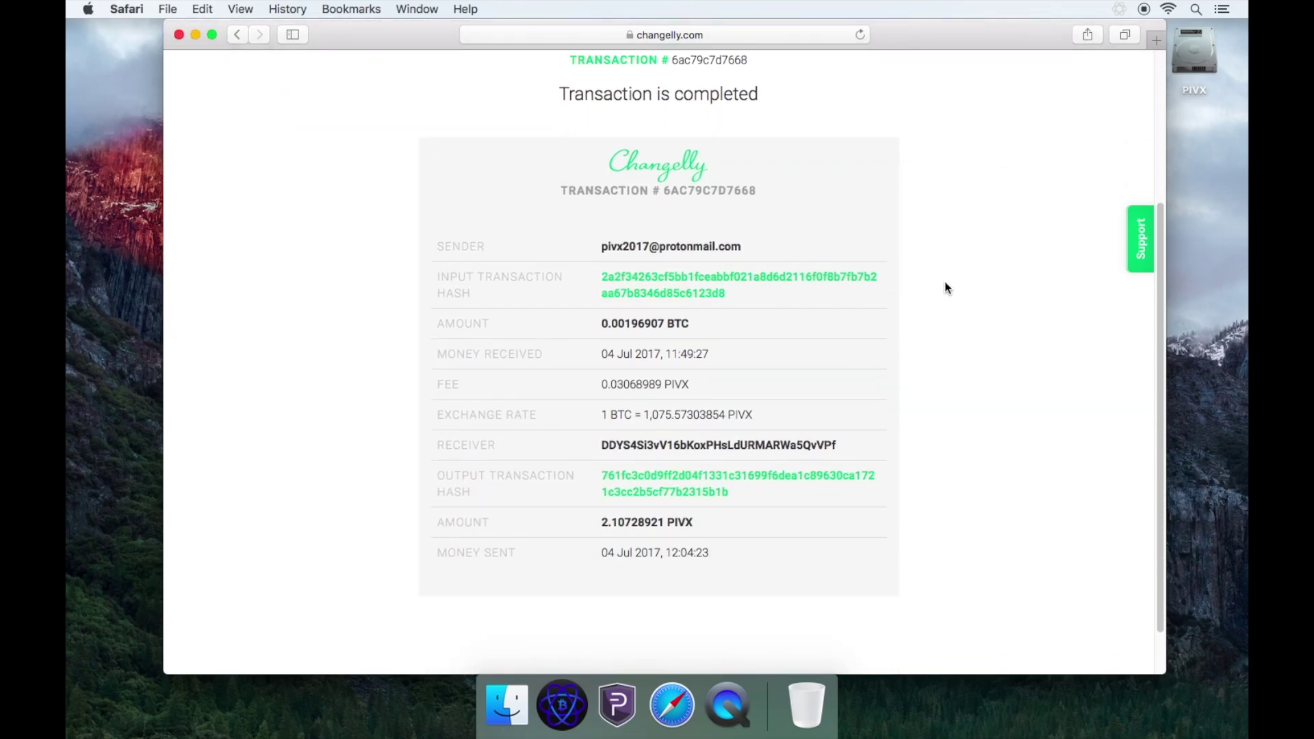
{"action": "key", "text": "super+h"}
Step: Check the 2.12718921 PIV received from CHANGELLY.COM and the 12.12 PIV total balance
{"action": "left_click", "coordinate": [779, 271]}
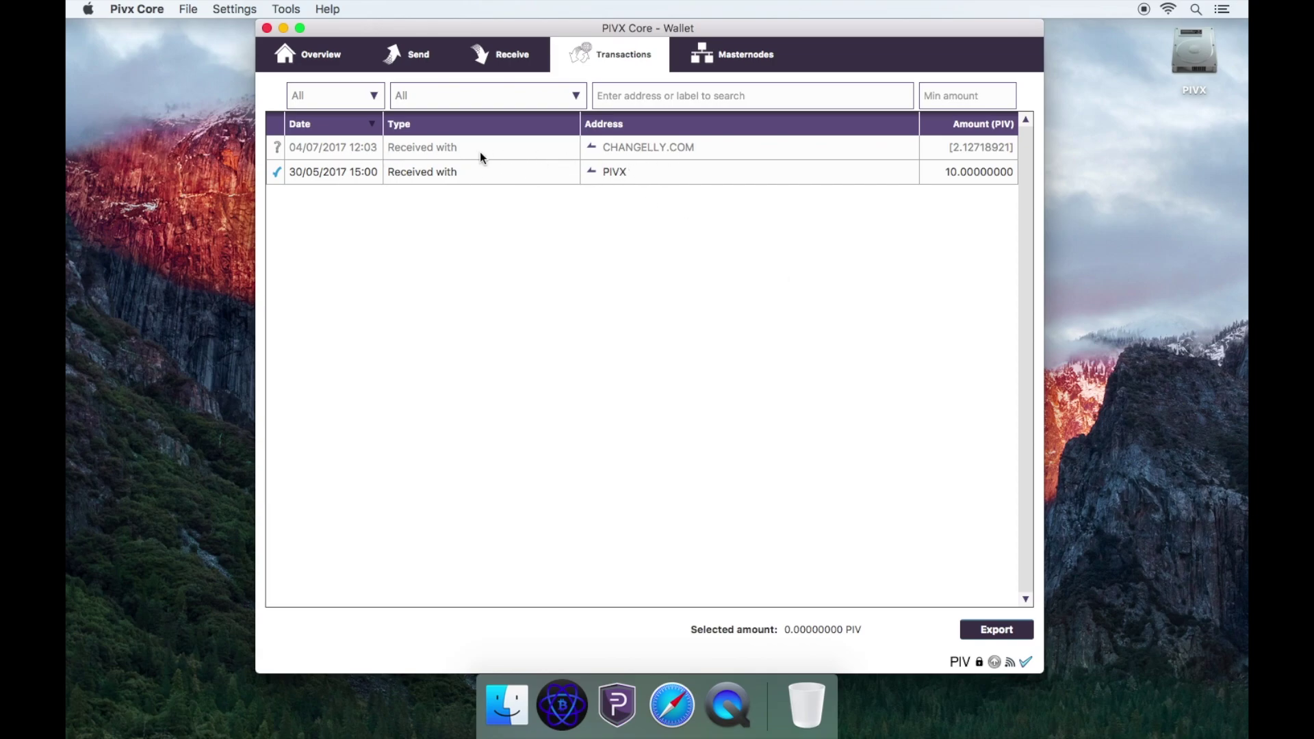
{"action": "left_click", "coordinate": [321, 54]}
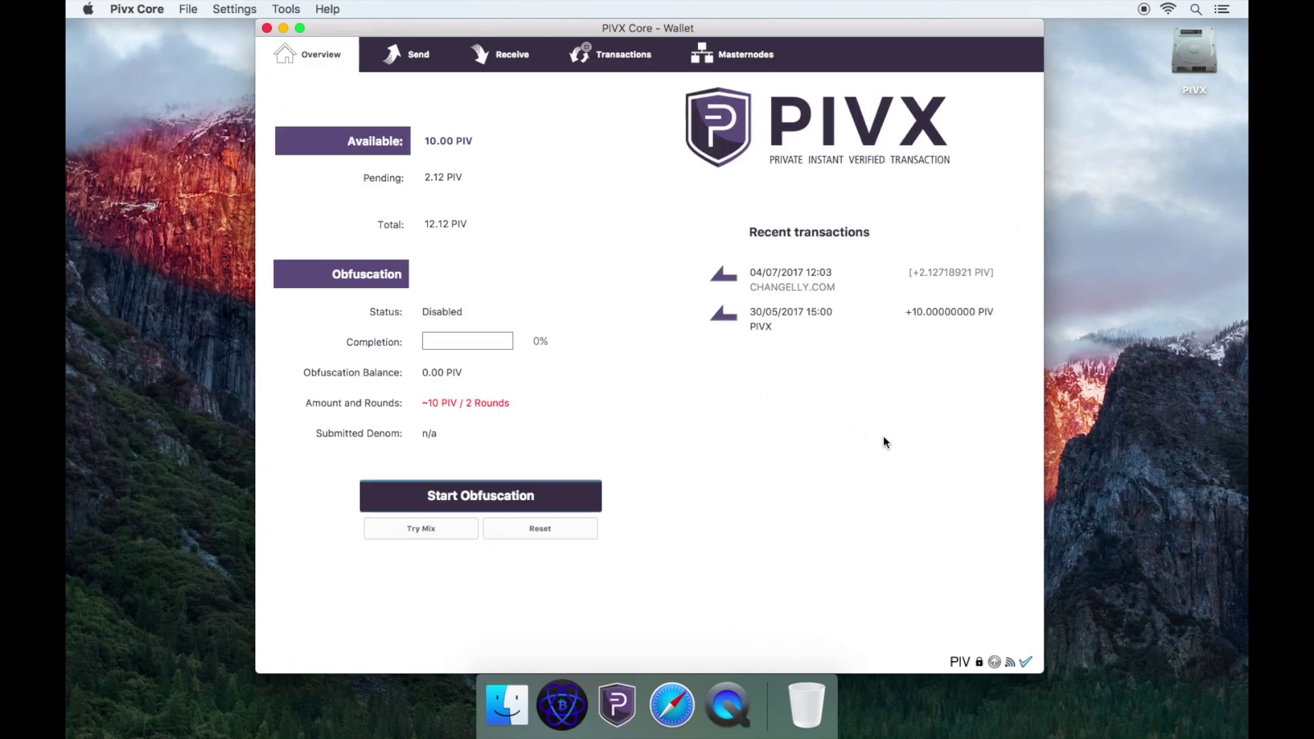